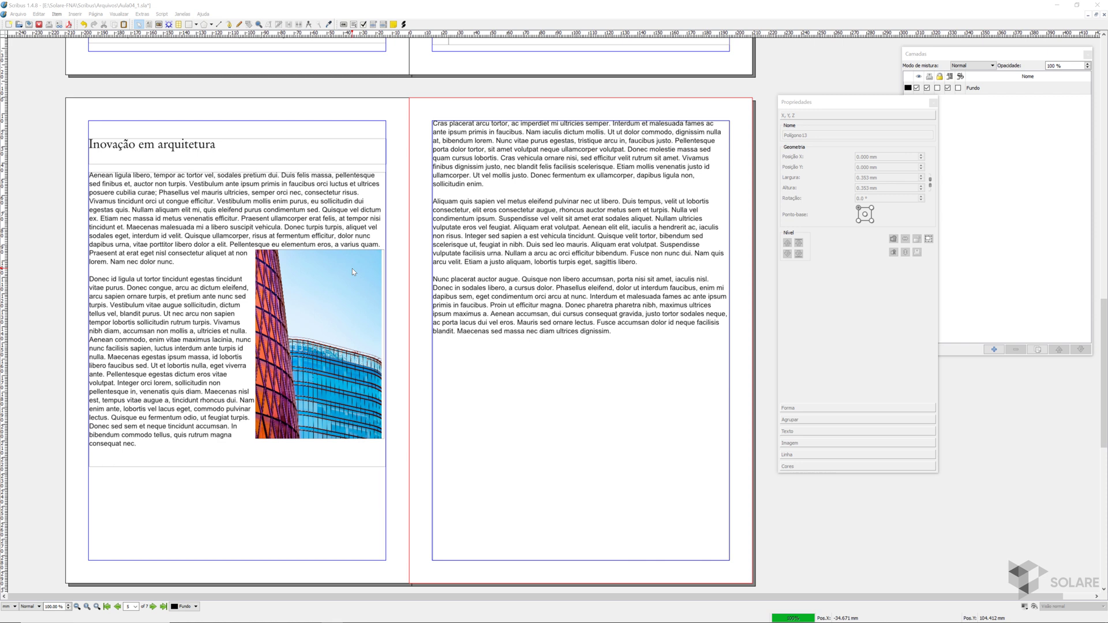
- Draw a rectangle about 81 mm wide and 103 mm high over the right page's text and fill it with Blue
{"action": "left_click", "coordinate": [189, 25]}
{"action": "left_click_drag", "start_coordinate": [575, 193], "coordinate": [707, 360]}
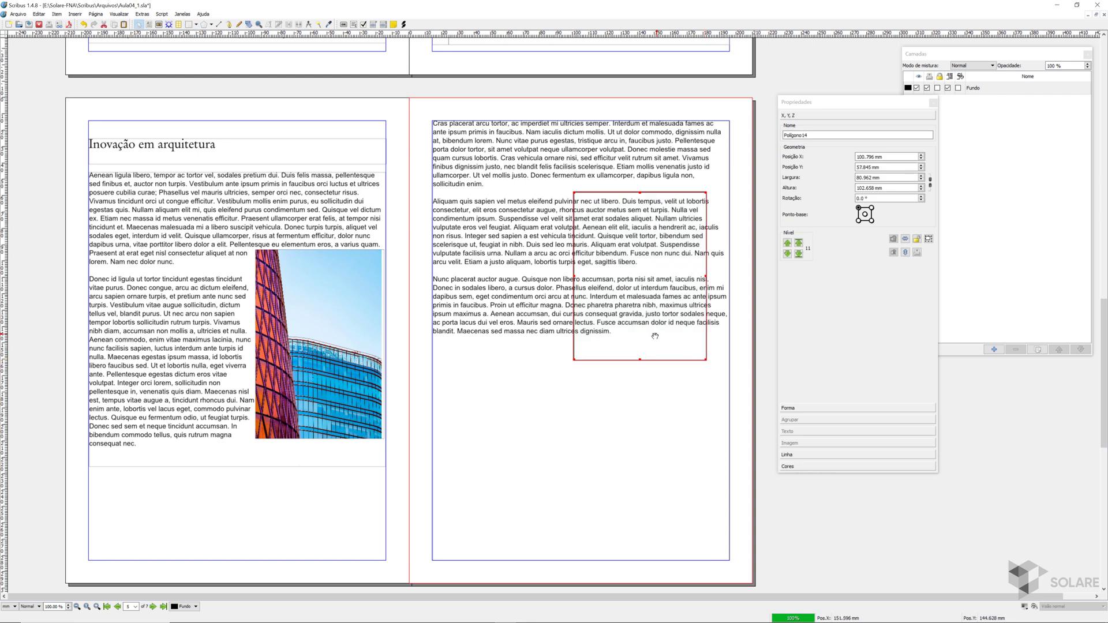
{"action": "left_click", "coordinate": [828, 466]}
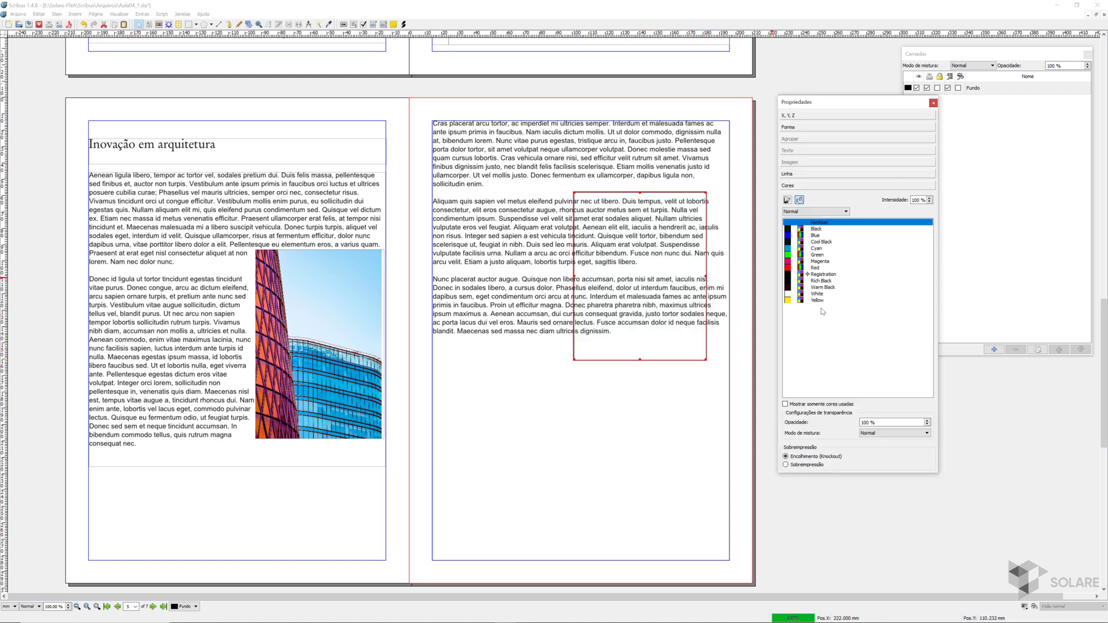
{"action": "left_click", "coordinate": [816, 235]}
- Bring the blue rectangle to the front and move it to the upper right of the right page's text
{"action": "left_click", "coordinate": [815, 118]}
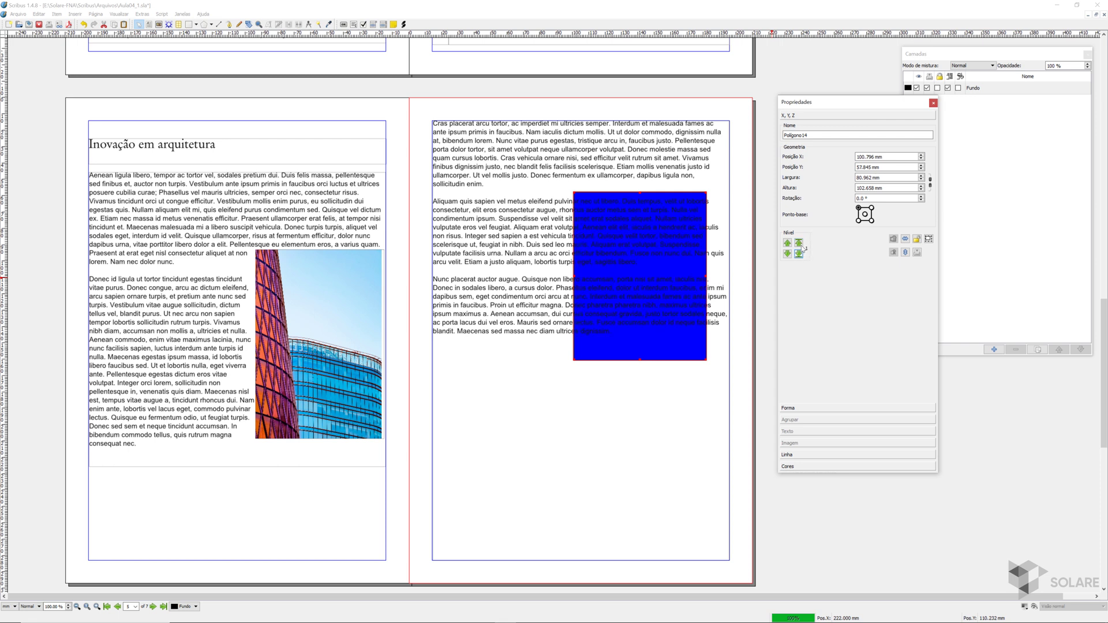
{"action": "left_click", "coordinate": [799, 243]}
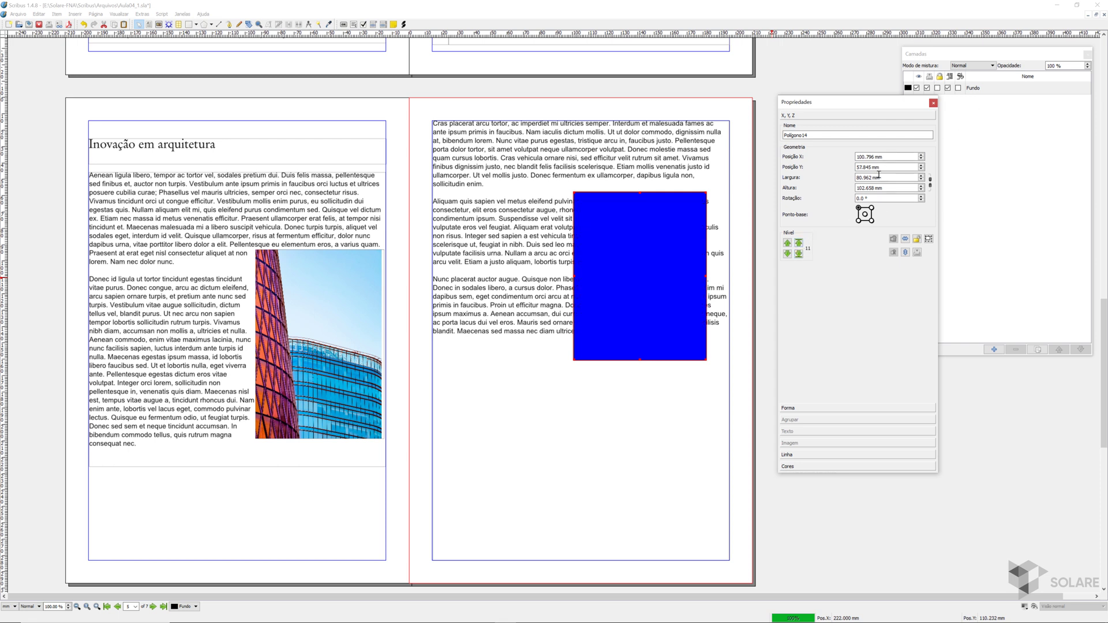
{"action": "left_click_drag", "start_coordinate": [638, 296], "coordinate": [651, 250]}
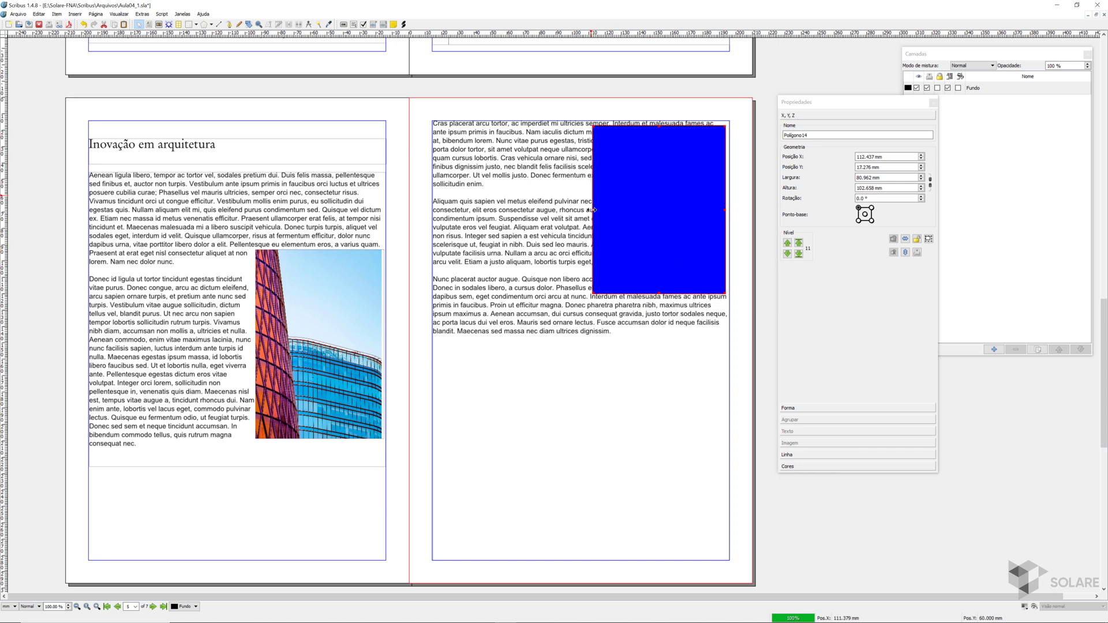
- Try the frame-shape and bounding-box text flow options on the blue rectangle, and set it to use the contour line
{"action": "left_click", "coordinate": [818, 409]}
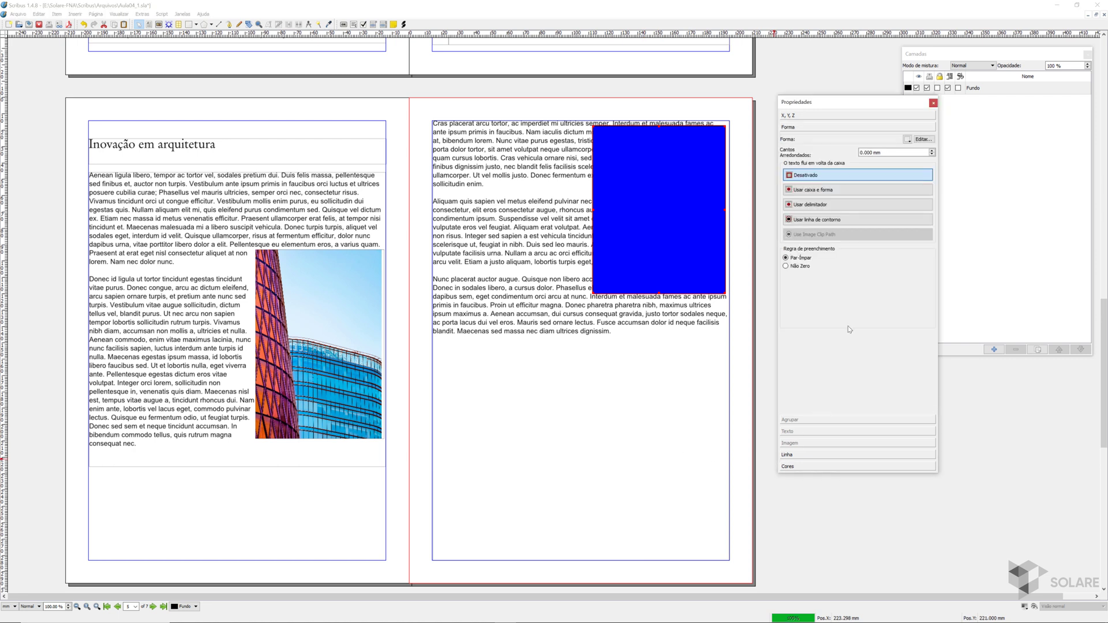
{"action": "left_click", "coordinate": [821, 192]}
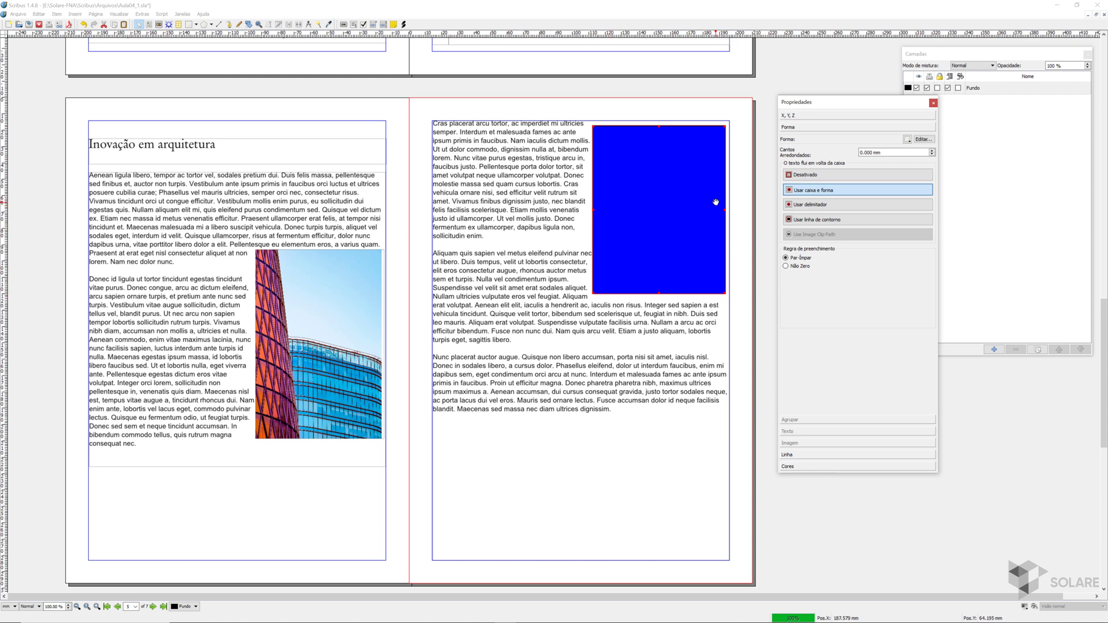
{"action": "left_click", "coordinate": [831, 203]}
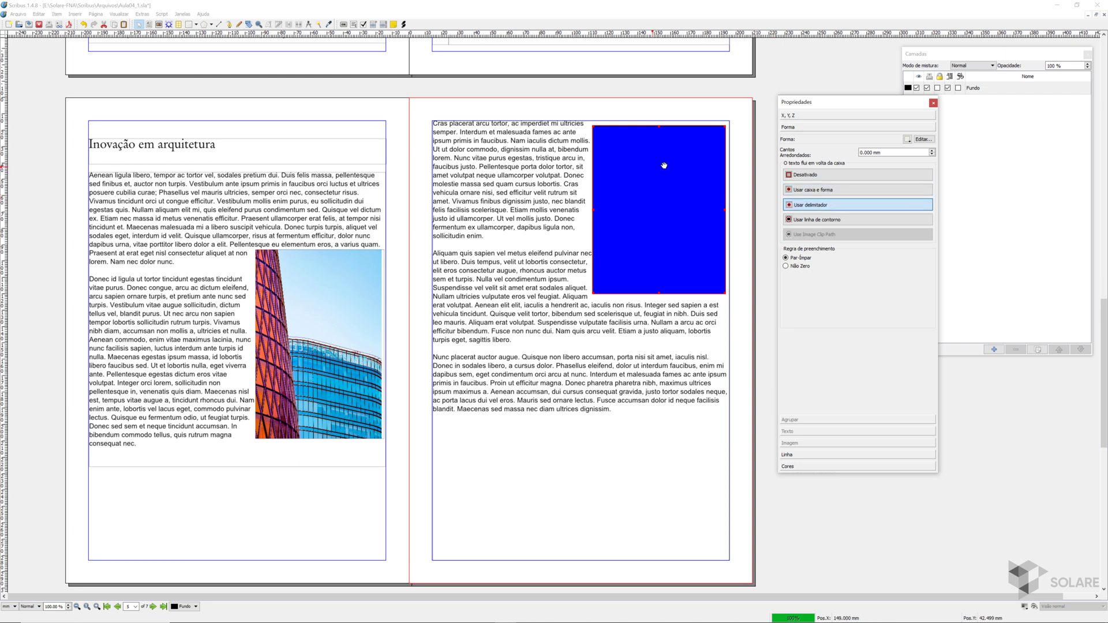
{"action": "left_click", "coordinate": [818, 223]}
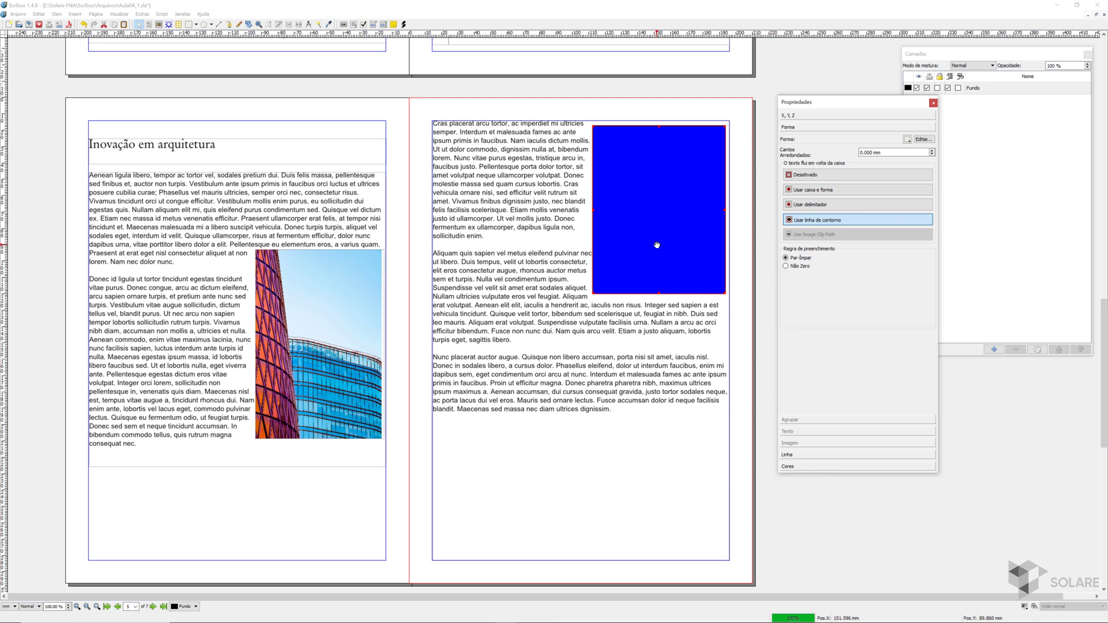
{"action": "left_click", "coordinate": [821, 205]}
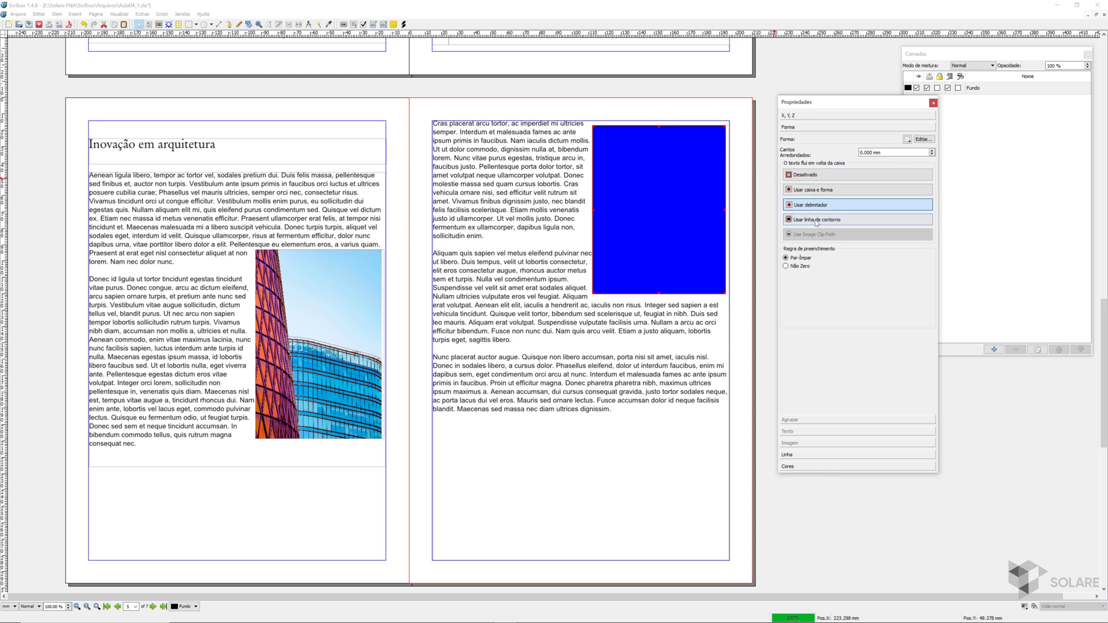
{"action": "left_click", "coordinate": [816, 223]}
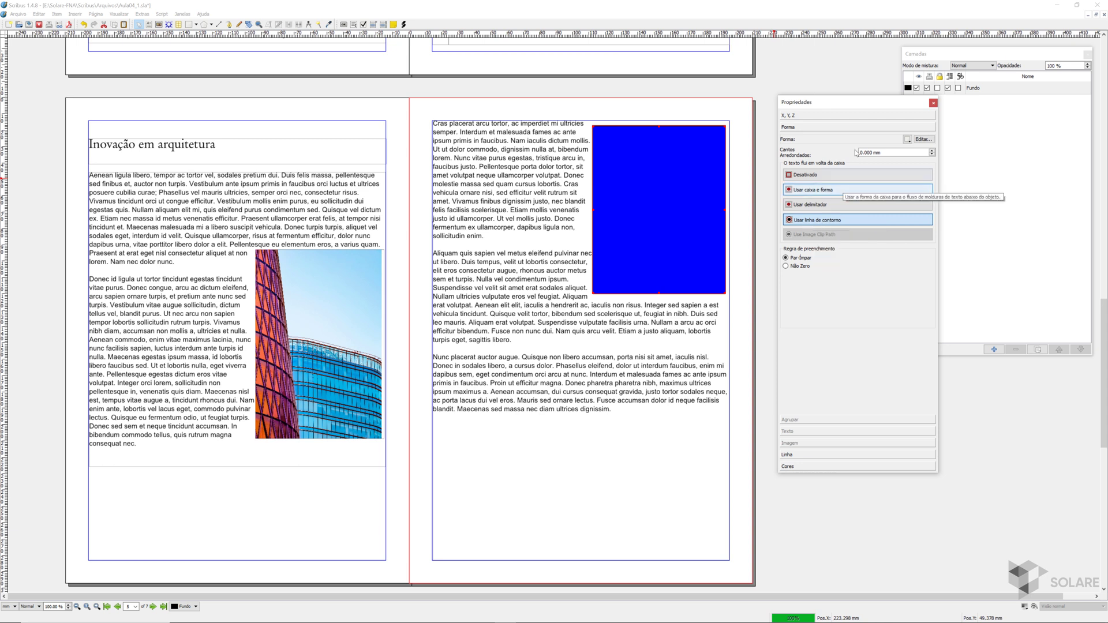
- Open the blue rectangle's shape for node editing and enable editing of its contour line
{"action": "left_click", "coordinate": [923, 140]}
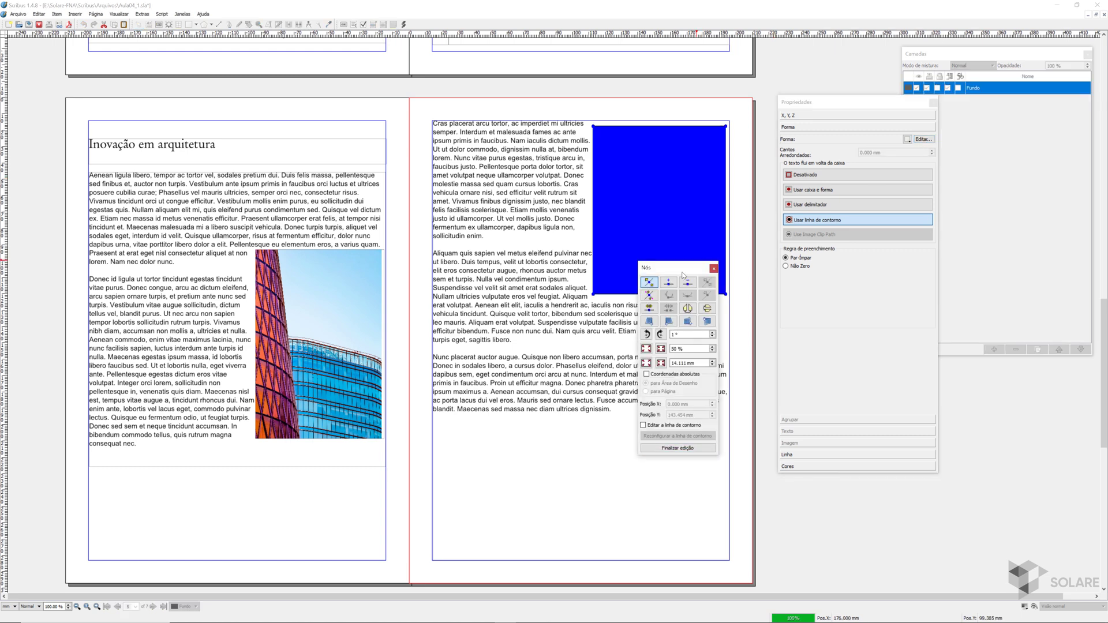
{"action": "left_click_drag", "start_coordinate": [682, 275], "coordinate": [670, 353]}
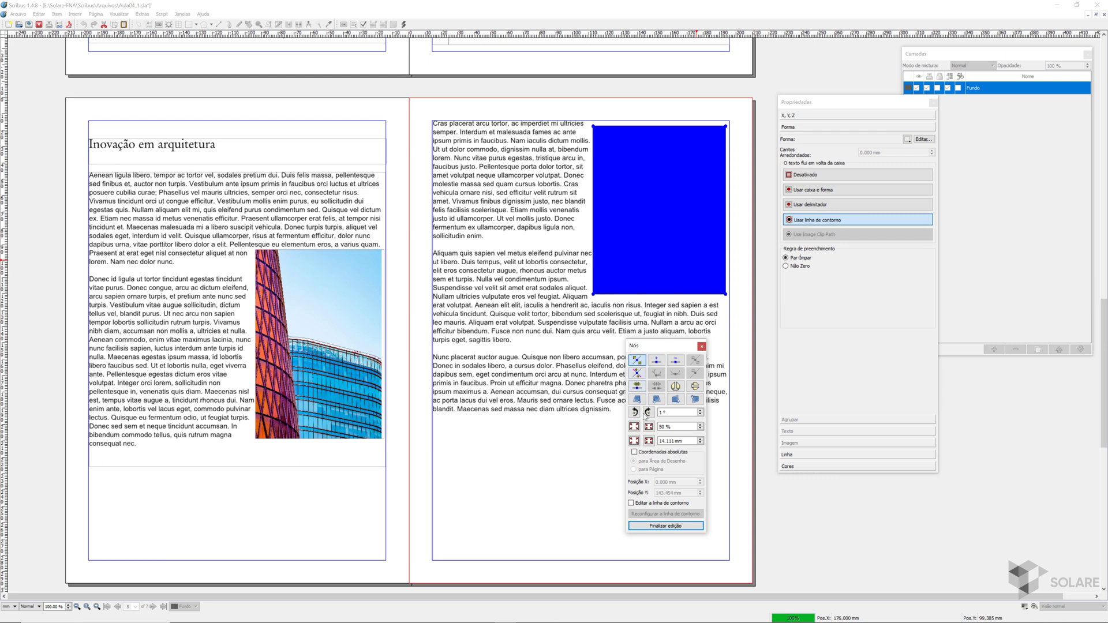
{"action": "left_click", "coordinate": [632, 503]}
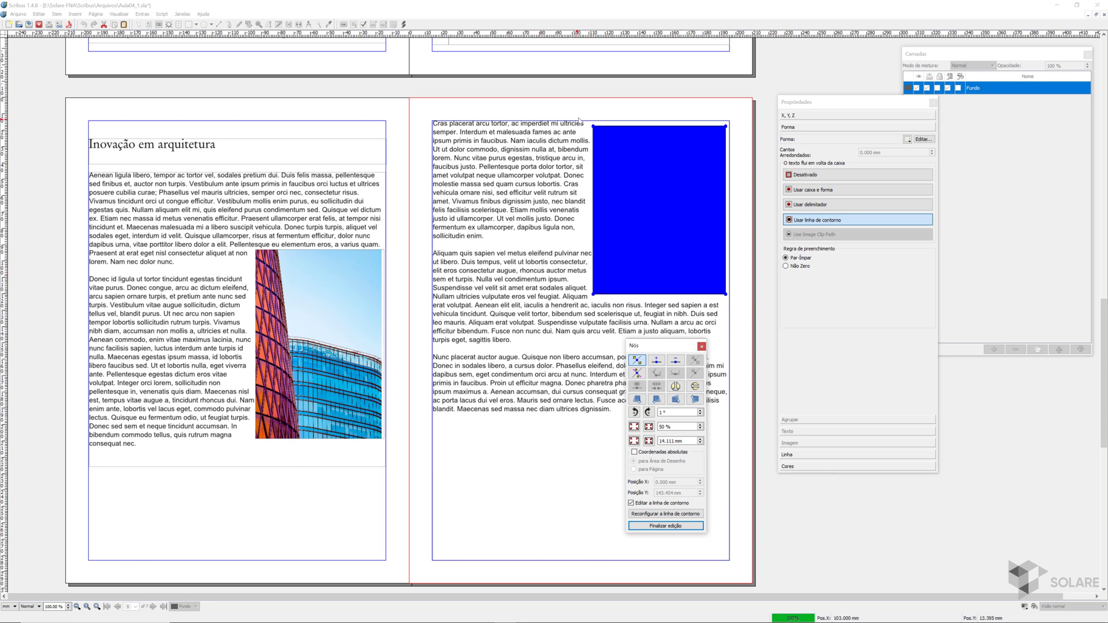
- Select the two left contour nodes of the blue rectangle and offset them about 9 mm outward to the left
{"action": "left_click_drag", "start_coordinate": [587, 121], "coordinate": [611, 321]}
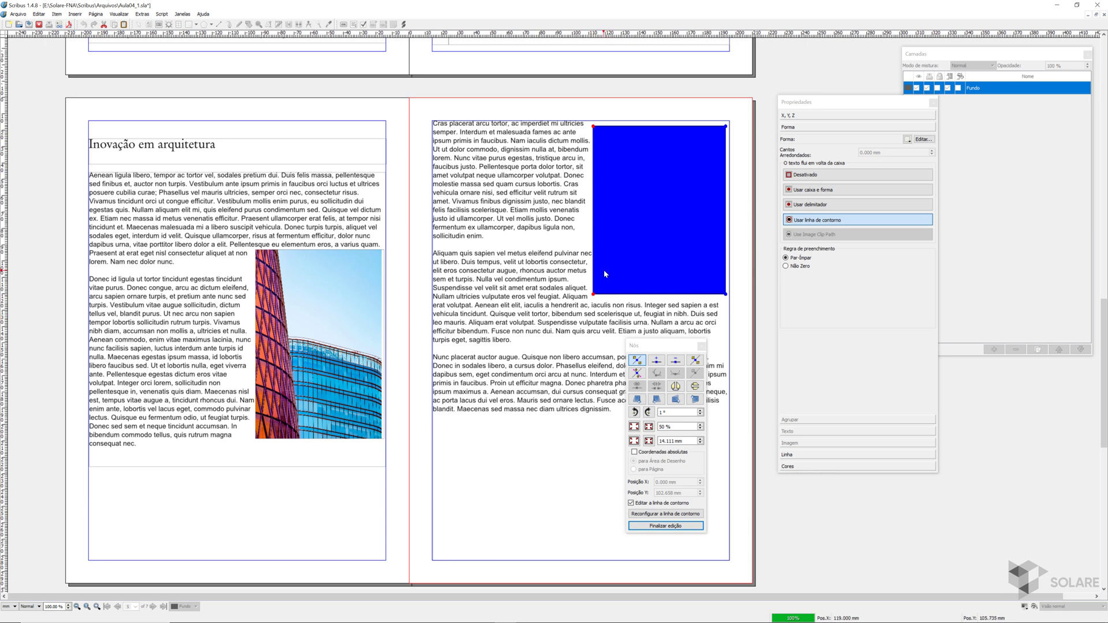
{"action": "key", "text": "Left"}
{"action": "key", "text": "Left"}
{"action": "key", "text": "Left"}
{"action": "key", "text": "Left"}
{"action": "key", "text": "Left"}
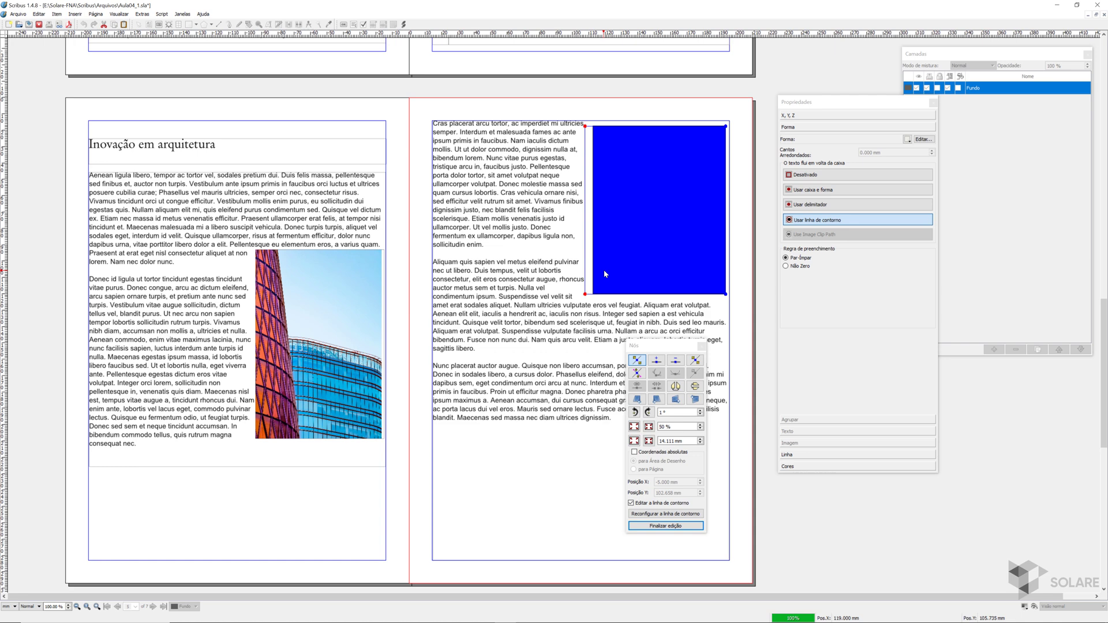
{"action": "key", "text": "Left"}
{"action": "key", "text": "Left"}
{"action": "key", "text": "Left"}
{"action": "key", "text": "Left"}
{"action": "key", "text": "Left"}
{"action": "key", "text": "Left"}
{"action": "key", "text": "Left"}
{"action": "key", "text": "Left"}
{"action": "key", "text": "Left"}
{"action": "key", "text": "Left"}
{"action": "key", "text": "Left"}
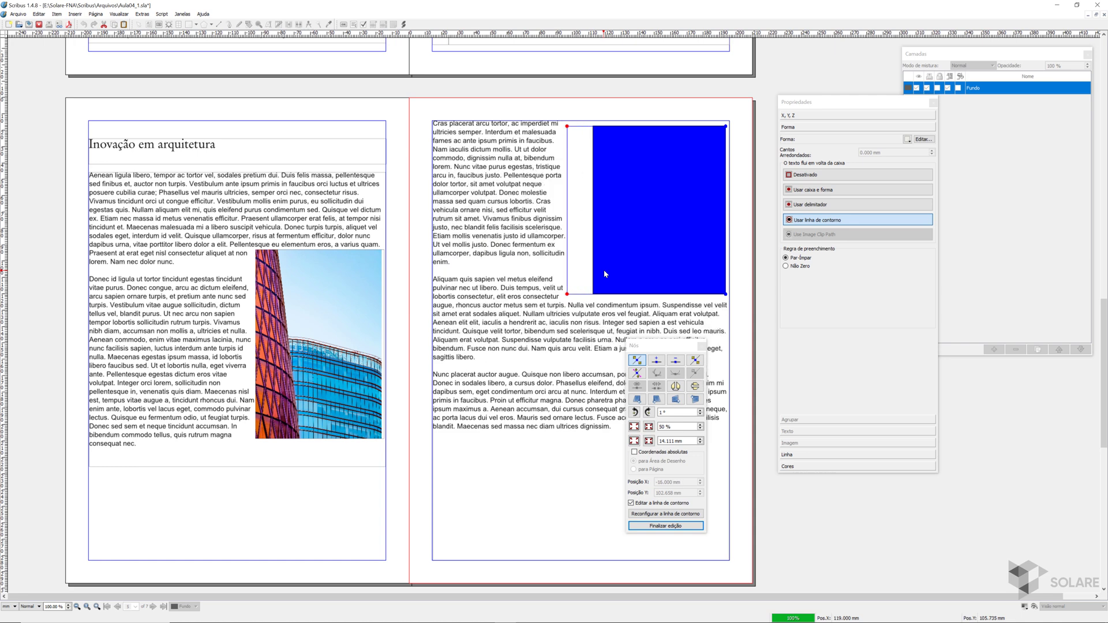
{"action": "key", "text": "Left"}
{"action": "key", "text": "Left"}
{"action": "key", "text": "Left"}
{"action": "key", "text": "Left"}
{"action": "key", "text": "Right"}
{"action": "key", "text": "Right"}
{"action": "key", "text": "Right"}
{"action": "key", "text": "Right"}
{"action": "key", "text": "Right"}
{"action": "key", "text": "Right"}
{"action": "key", "text": "Right"}
{"action": "key", "text": "Right"}
{"action": "key", "text": "Right"}
{"action": "key", "text": "Right"}
{"action": "key", "text": "Right"}
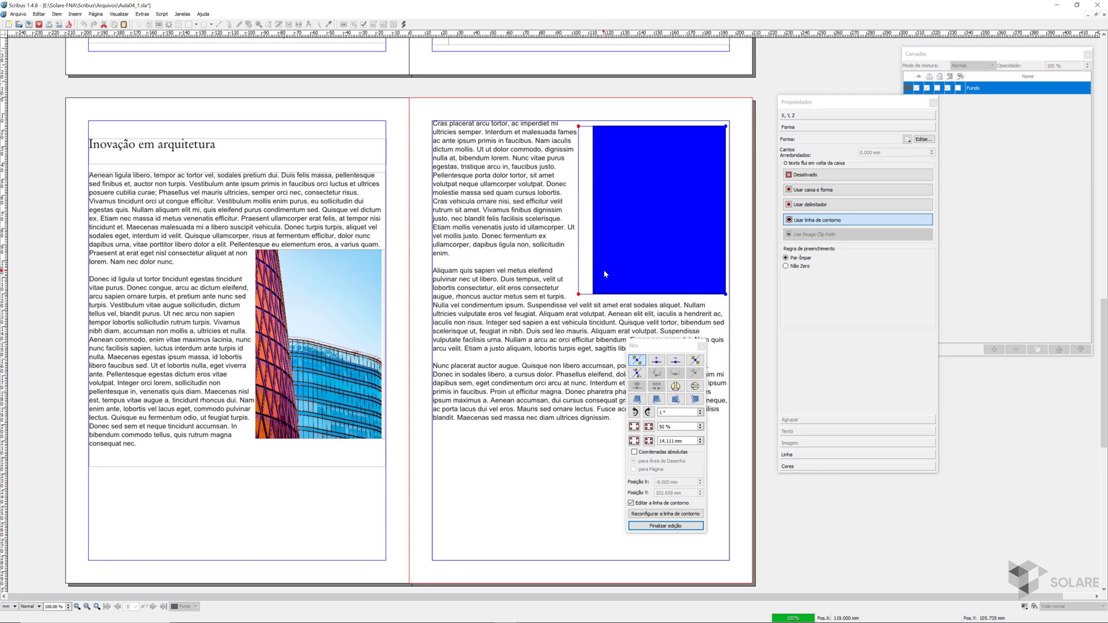
- Move the two bottom contour nodes of the blue rectangle down about 9 mm and finish the shape editing
{"action": "left_click_drag", "start_coordinate": [738, 286], "coordinate": [555, 309]}
{"action": "key", "text": "Down"}
{"action": "key", "text": "Down"}
{"action": "key", "text": "Down"}
{"action": "key", "text": "Down"}
{"action": "key", "text": "Down"}
{"action": "key", "text": "Down"}
{"action": "key", "text": "Down"}
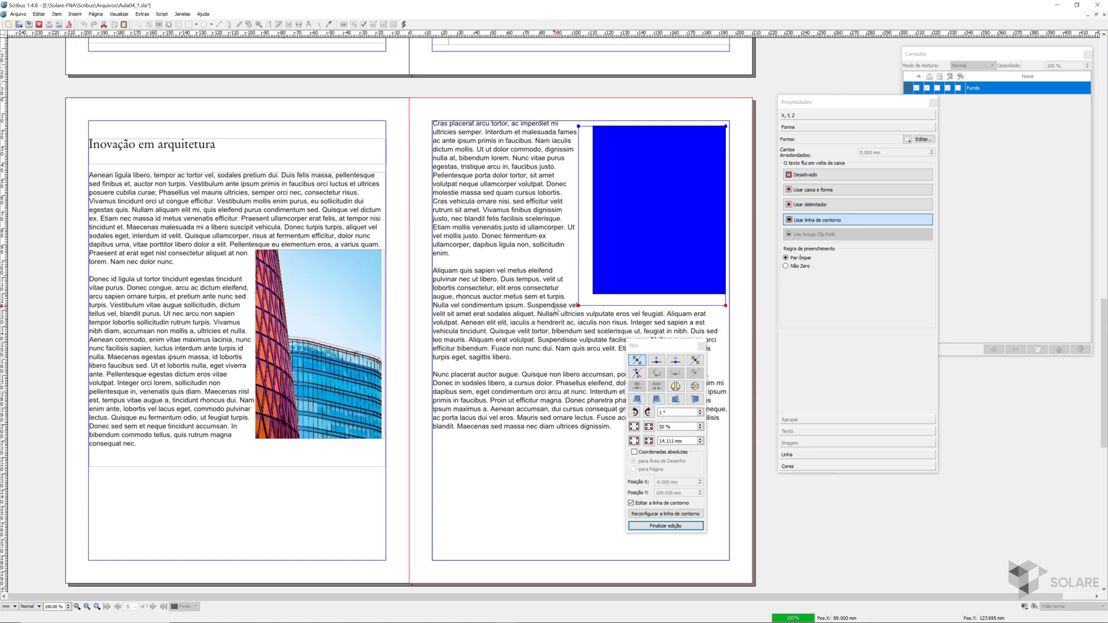
{"action": "key", "text": "Down"}
{"action": "key", "text": "Down"}
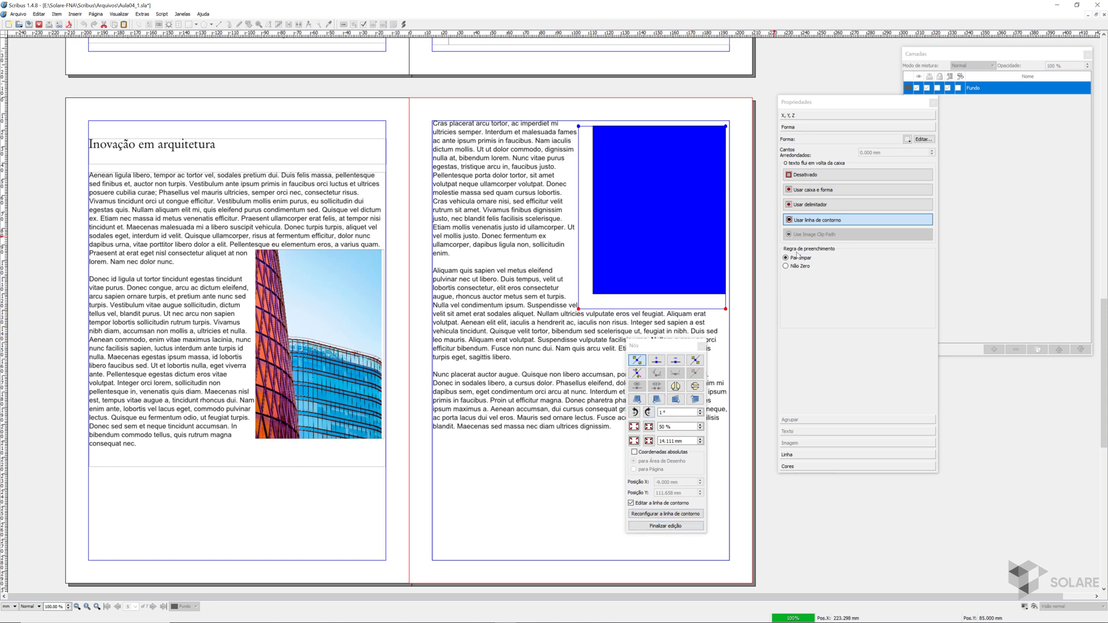
{"action": "left_click", "coordinate": [670, 526]}
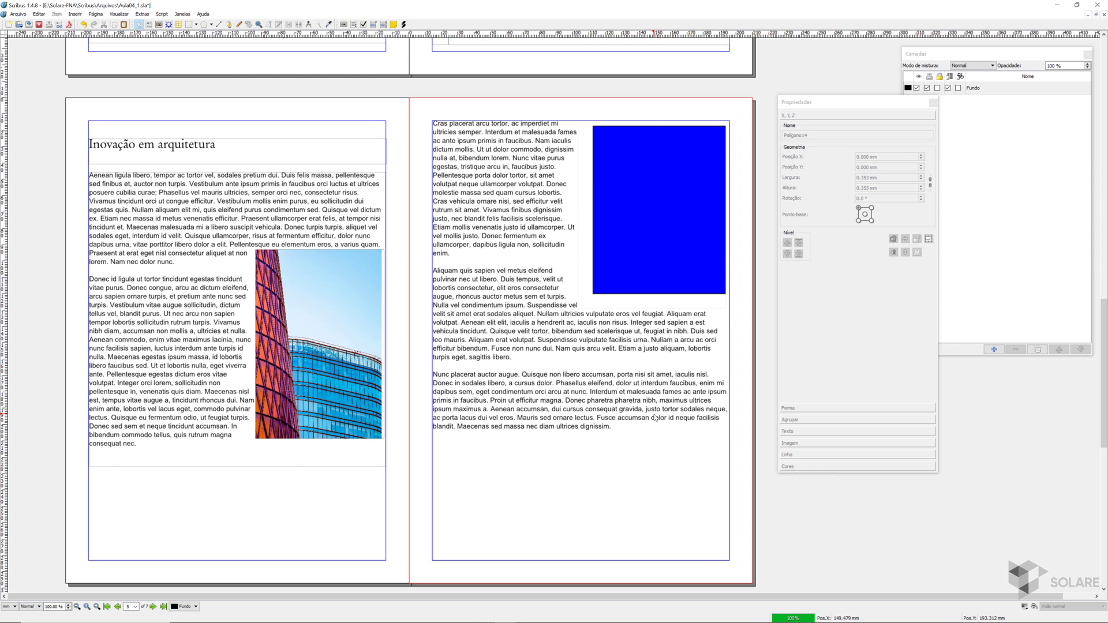
- Draw a four-sided polygon about 102 mm wide and 99 mm high over the last paragraph with the Bezier curve tool
{"action": "left_click", "coordinate": [229, 25]}
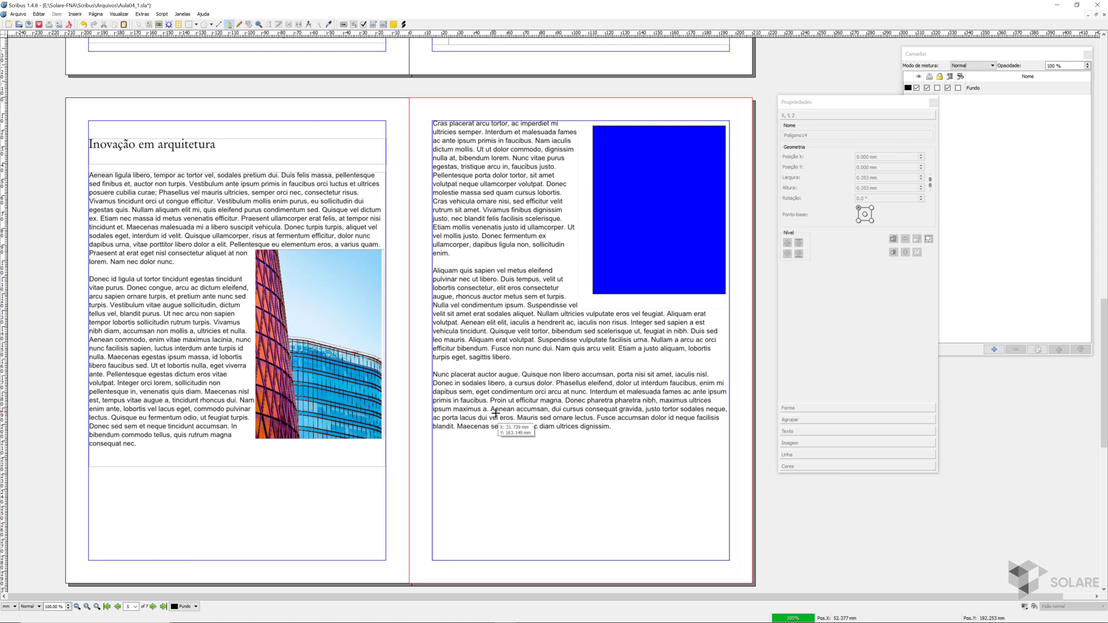
{"action": "left_click", "coordinate": [505, 457]}
{"action": "left_click", "coordinate": [541, 362]}
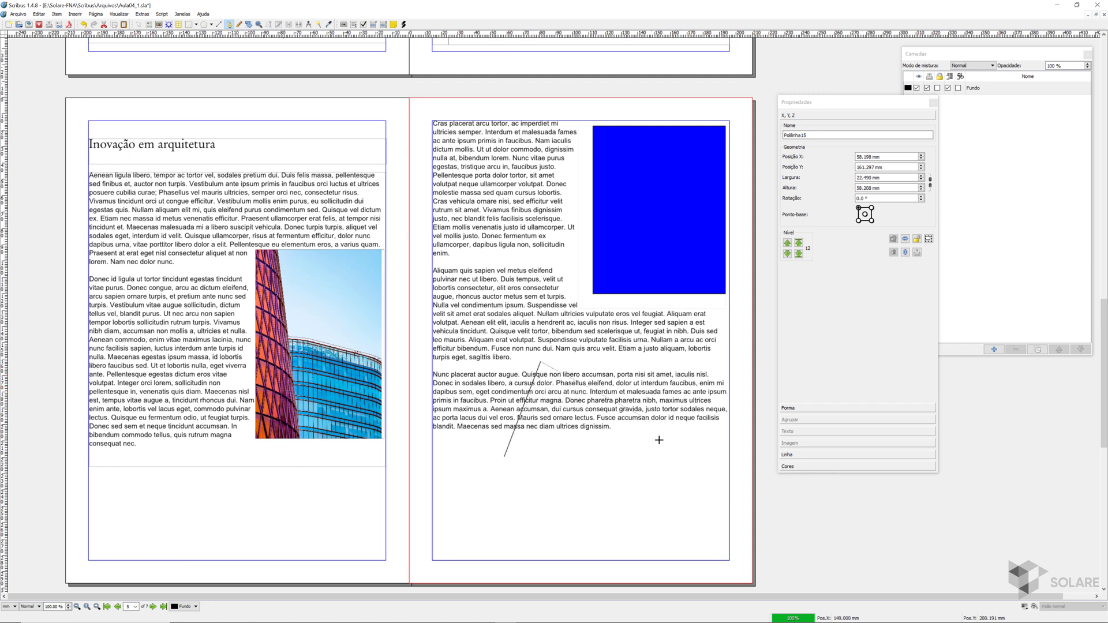
{"action": "left_click", "coordinate": [672, 463]}
{"action": "left_click", "coordinate": [559, 523]}
{"action": "left_click", "coordinate": [505, 459]}
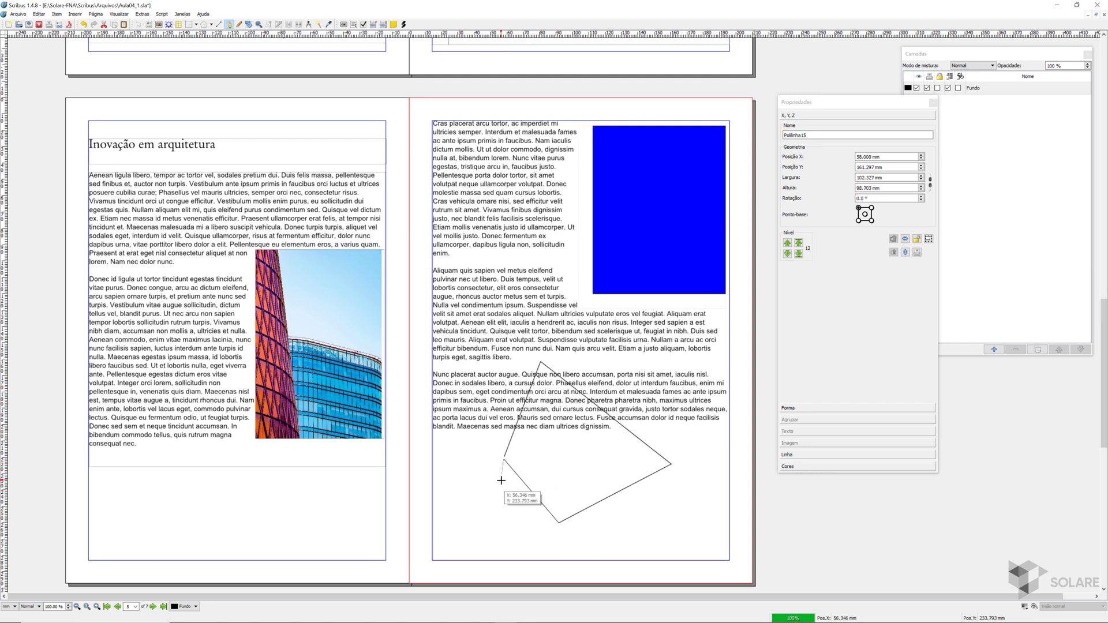
{"action": "right_click", "coordinate": [501, 480]}
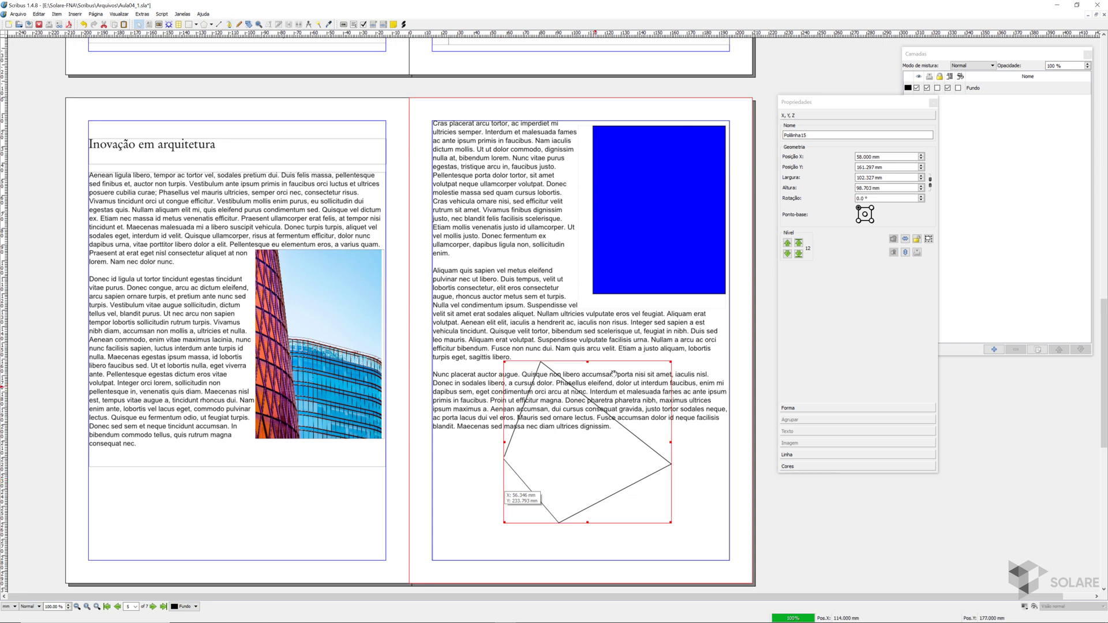
- Make the text flow around the polygon using its contour line, and move the polygon up and left within the text
{"action": "left_click", "coordinate": [839, 409]}
{"action": "left_click", "coordinate": [837, 175]}
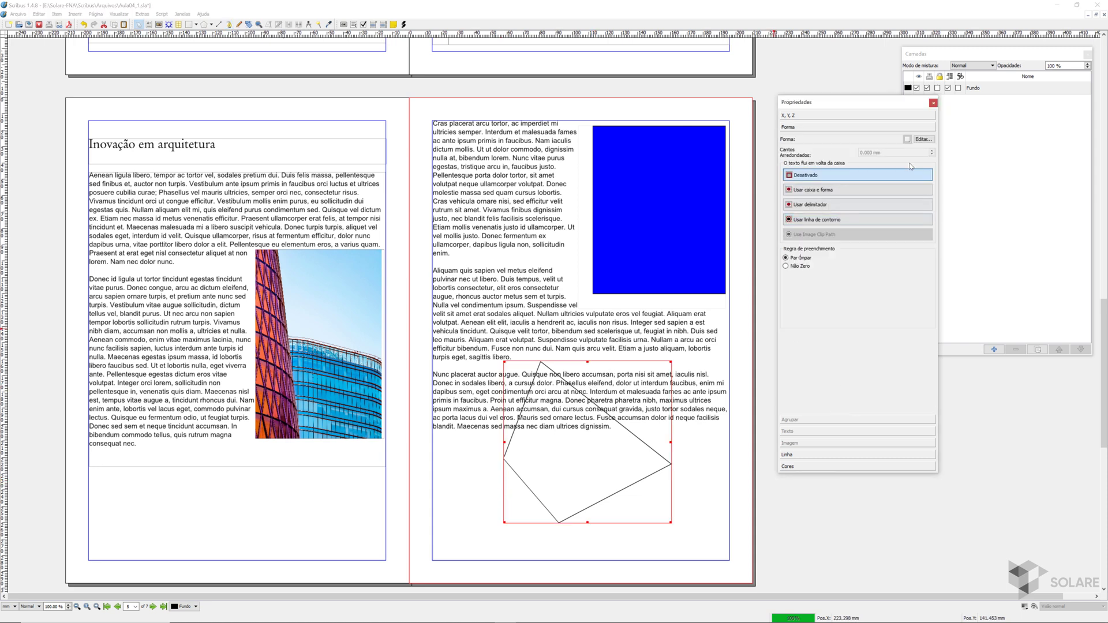
{"action": "left_click", "coordinate": [923, 139]}
{"action": "left_click_drag", "start_coordinate": [669, 354], "coordinate": [698, 332]}
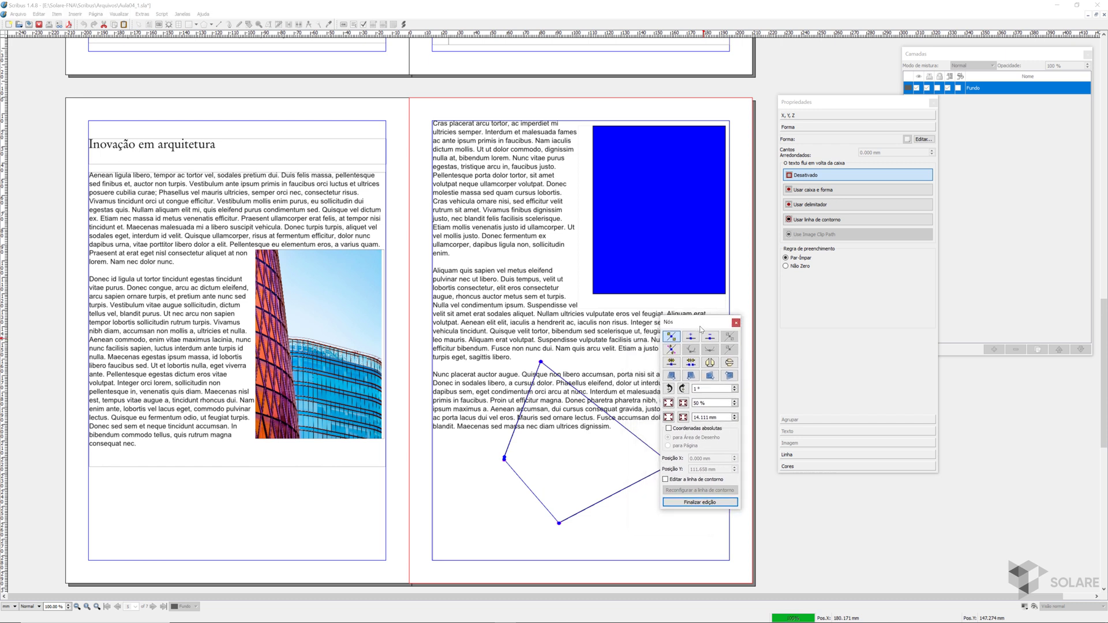
{"action": "left_click", "coordinate": [691, 364]}
{"action": "left_click", "coordinate": [822, 220]}
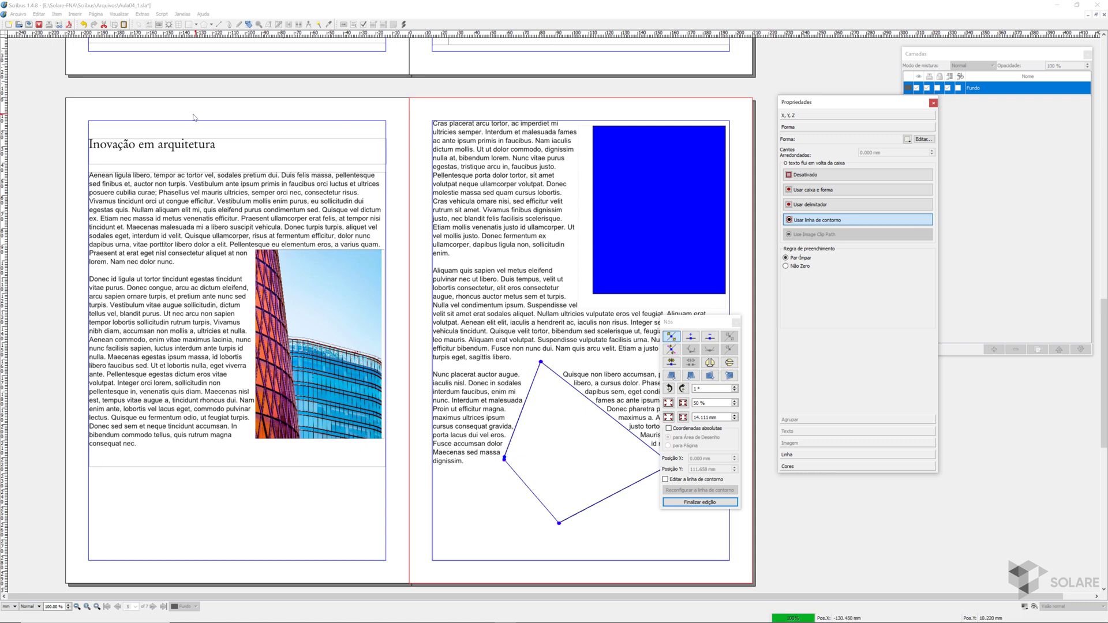
{"action": "left_click", "coordinate": [736, 322]}
{"action": "left_click_drag", "start_coordinate": [564, 435], "coordinate": [516, 404]}
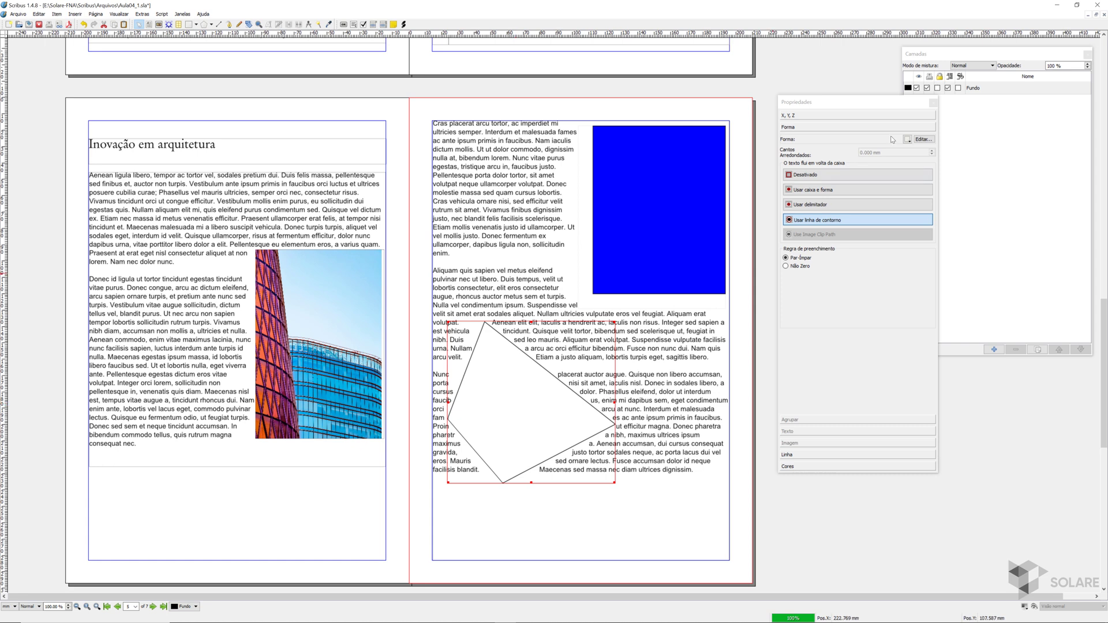
- Enable contour-line editing for the polygon and offset its top and right contour nodes together to the right and upward
{"action": "left_click", "coordinate": [922, 140]}
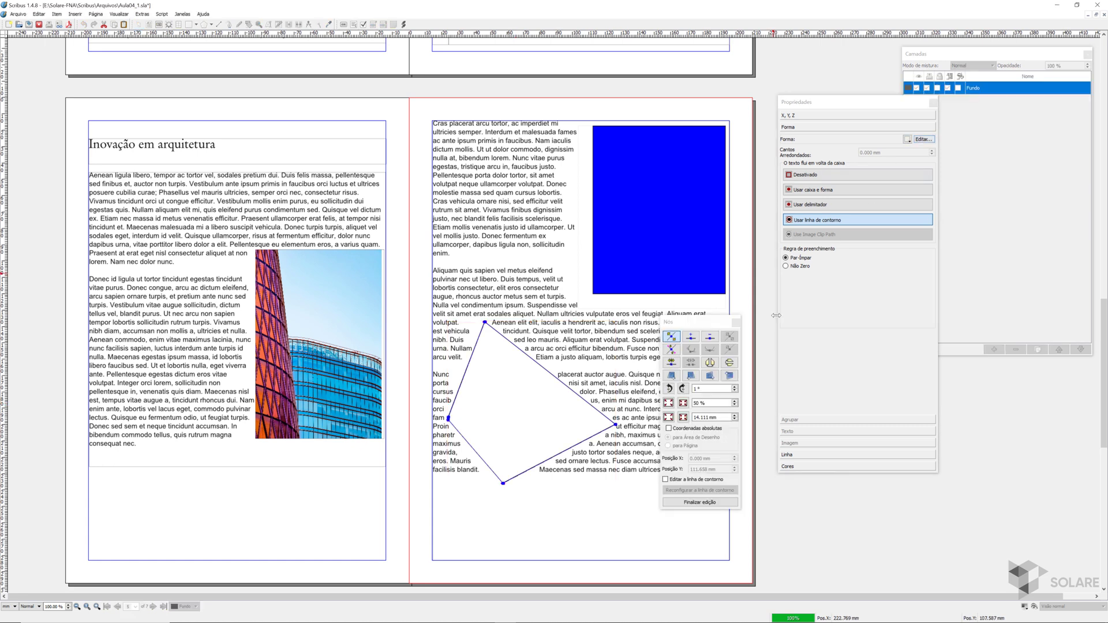
{"action": "left_click", "coordinate": [665, 480]}
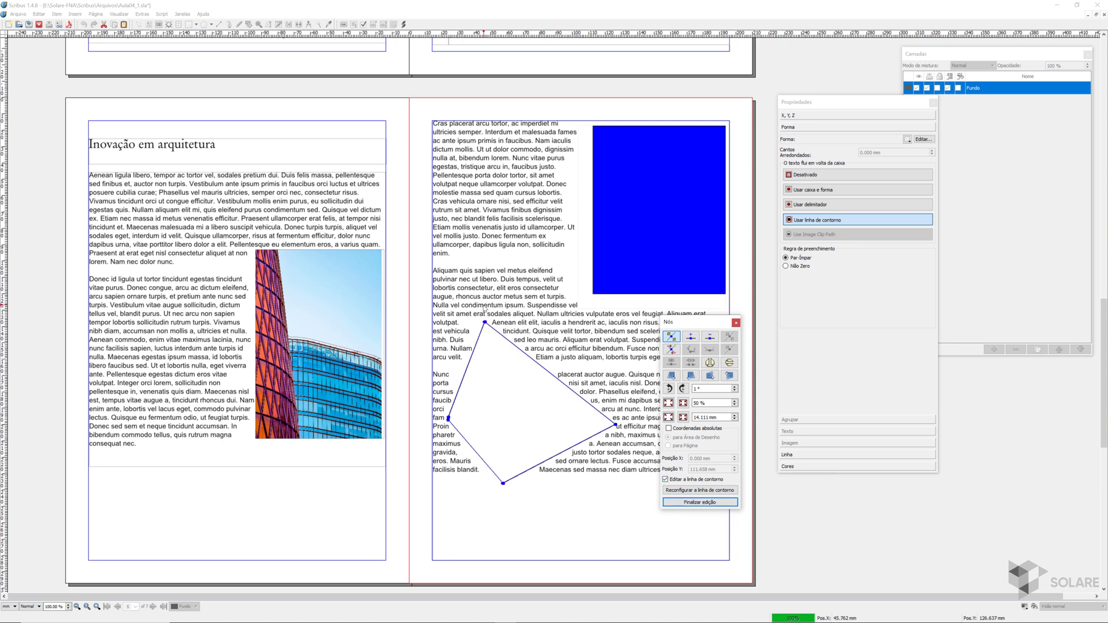
{"action": "left_click_drag", "start_coordinate": [474, 311], "coordinate": [641, 429]}
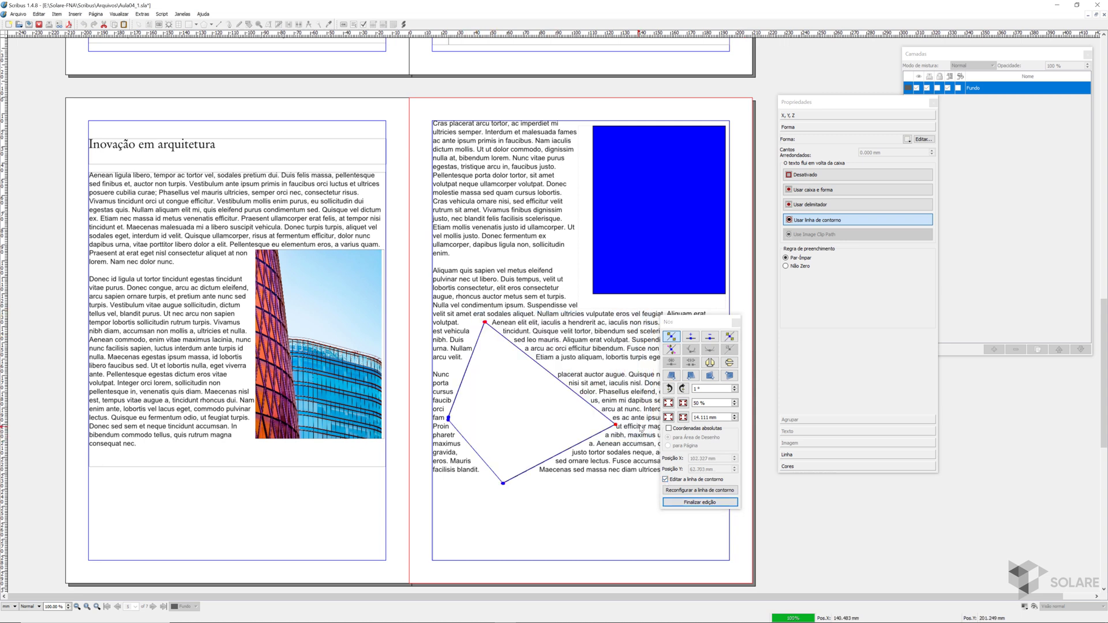
{"action": "key", "text": "Right"}
{"action": "key", "text": "Right"}
{"action": "key", "text": "Right"}
{"action": "key", "text": "Right"}
{"action": "key", "text": "Right"}
{"action": "key", "text": "Up"}
{"action": "key", "text": "Up"}
{"action": "key", "text": "Up"}
{"action": "key", "text": "Up"}
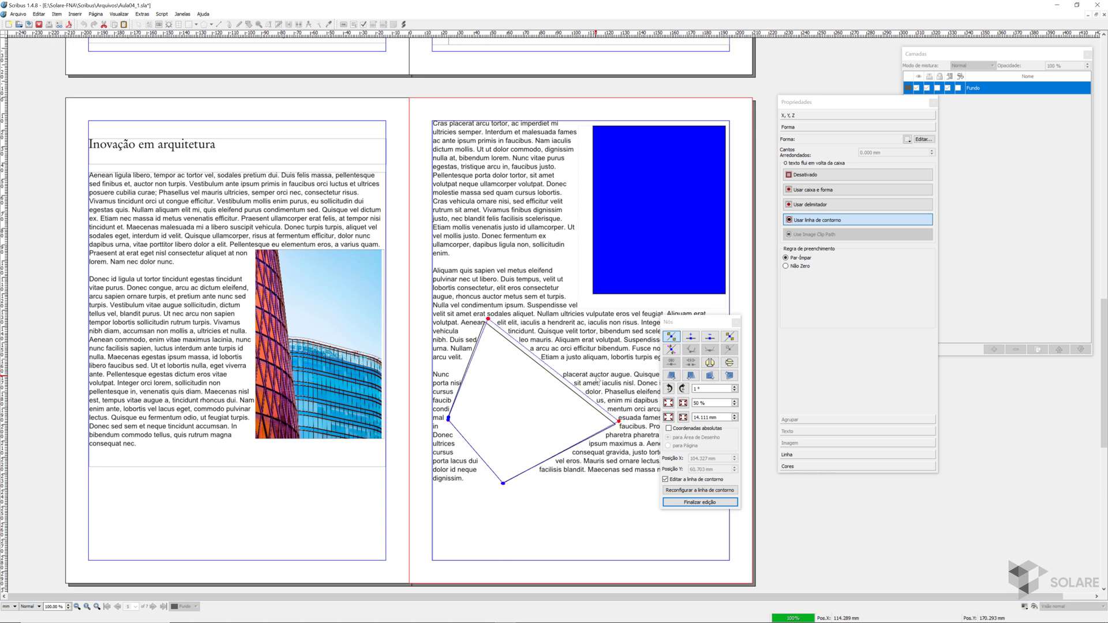
{"action": "key", "text": "Up"}
{"action": "key", "text": "Up"}
{"action": "key", "text": "Up"}
{"action": "key", "text": "Up"}
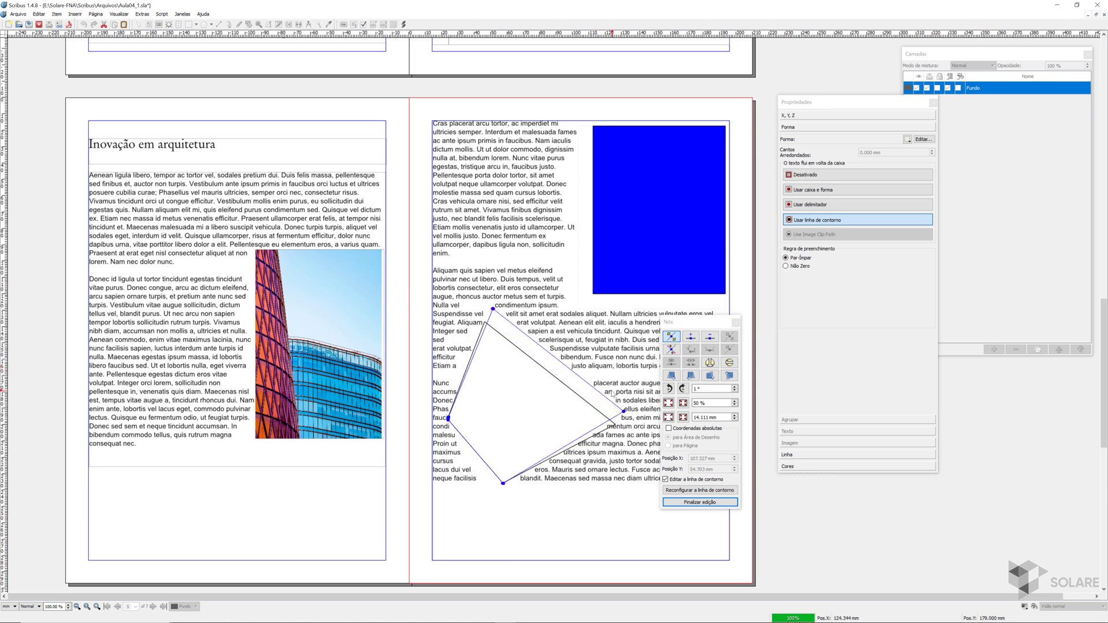
- Move the polygon's right contour node further right and down, to about X 110 mm and Y 64 mm
{"action": "key", "text": "Right"}
{"action": "key", "text": "Right"}
{"action": "key", "text": "Right"}
{"action": "key", "text": "Down"}
{"action": "key", "text": "Down"}
{"action": "key", "text": "Down"}
{"action": "key", "text": "Down"}
{"action": "key", "text": "Down"}
{"action": "key", "text": "Down"}
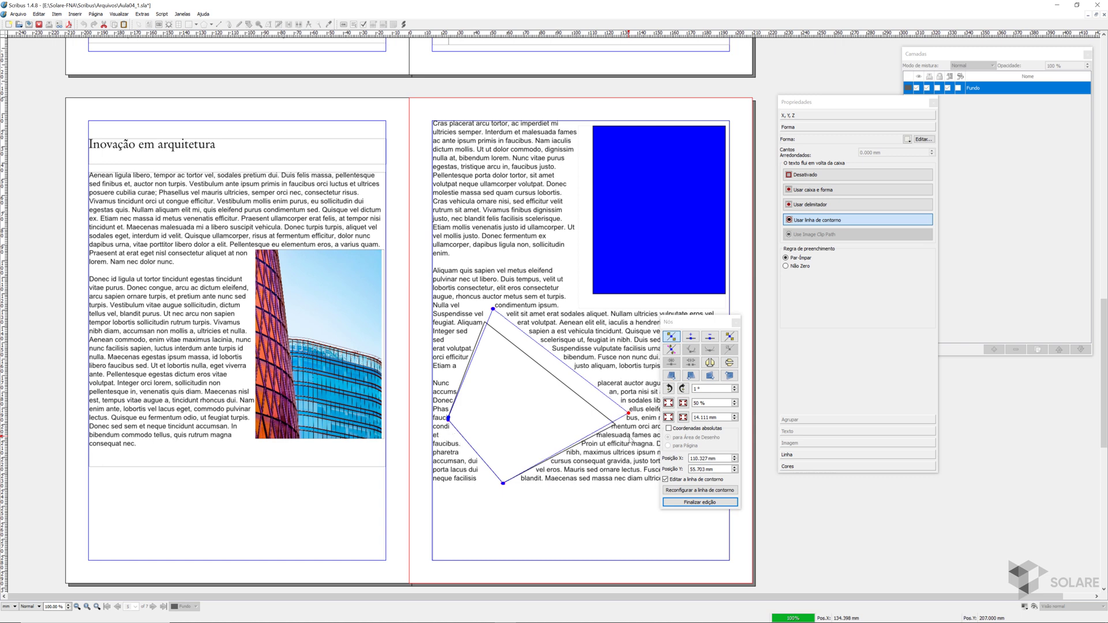
{"action": "key", "text": "Down"}
{"action": "key", "text": "Down"}
{"action": "key", "text": "Down"}
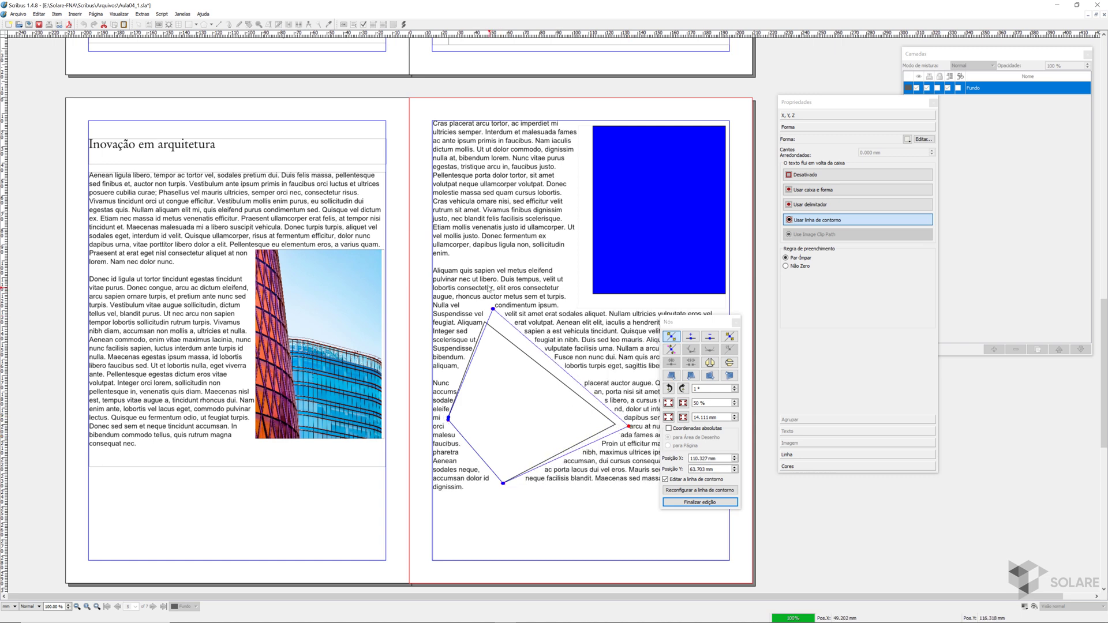
- Move the polygon's top contour node left and up, to about X 19 mm and Y -12 mm
{"action": "left_click", "coordinate": [493, 310]}
{"action": "key", "text": "Left"}
{"action": "key", "text": "Left"}
{"action": "key", "text": "Left"}
{"action": "key", "text": "Left"}
{"action": "key", "text": "Left"}
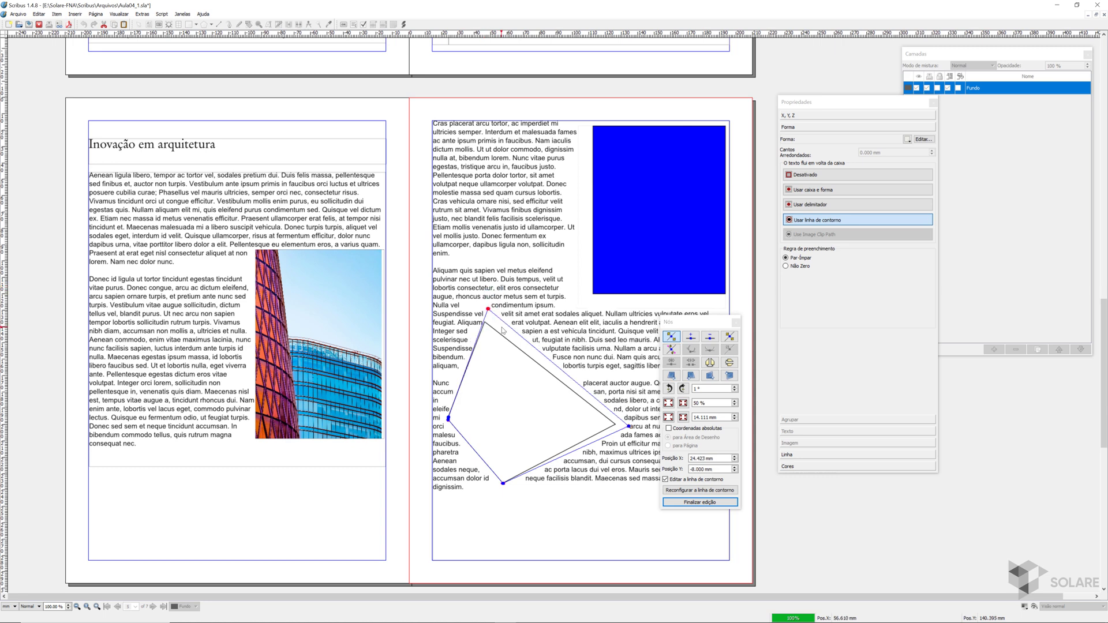
{"action": "key", "text": "Up"}
{"action": "key", "text": "Up"}
{"action": "key", "text": "Up"}
{"action": "key", "text": "Up"}
{"action": "key", "text": "Left"}
{"action": "key", "text": "Left"}
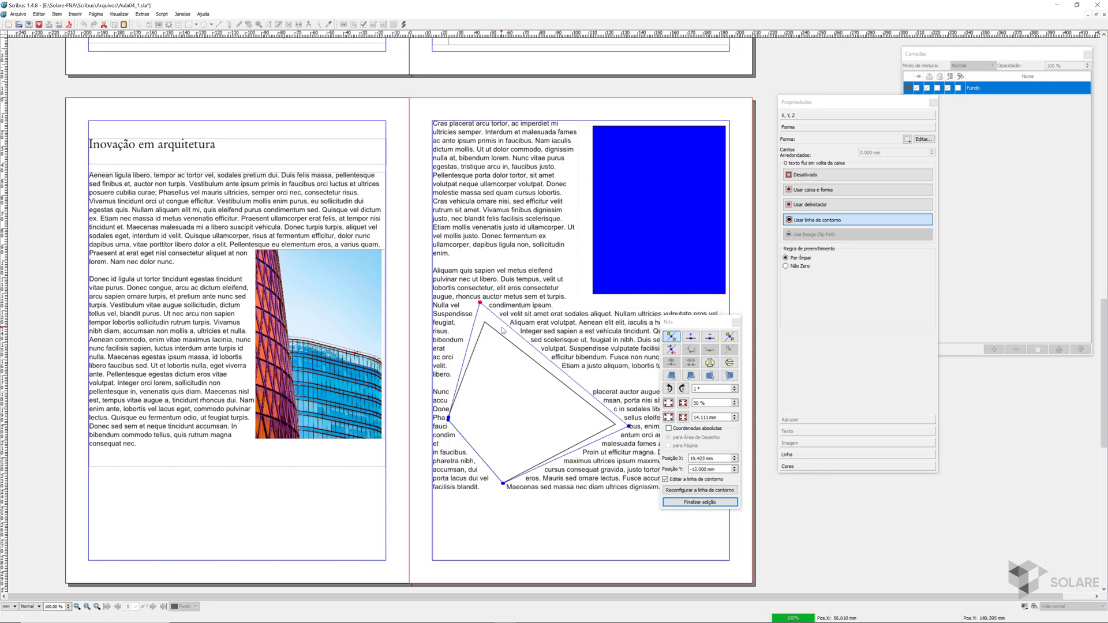
- Move the polygon's left contour node about 9 mm outward to the left, widening the text spacing on that side
{"action": "left_click", "coordinate": [448, 418]}
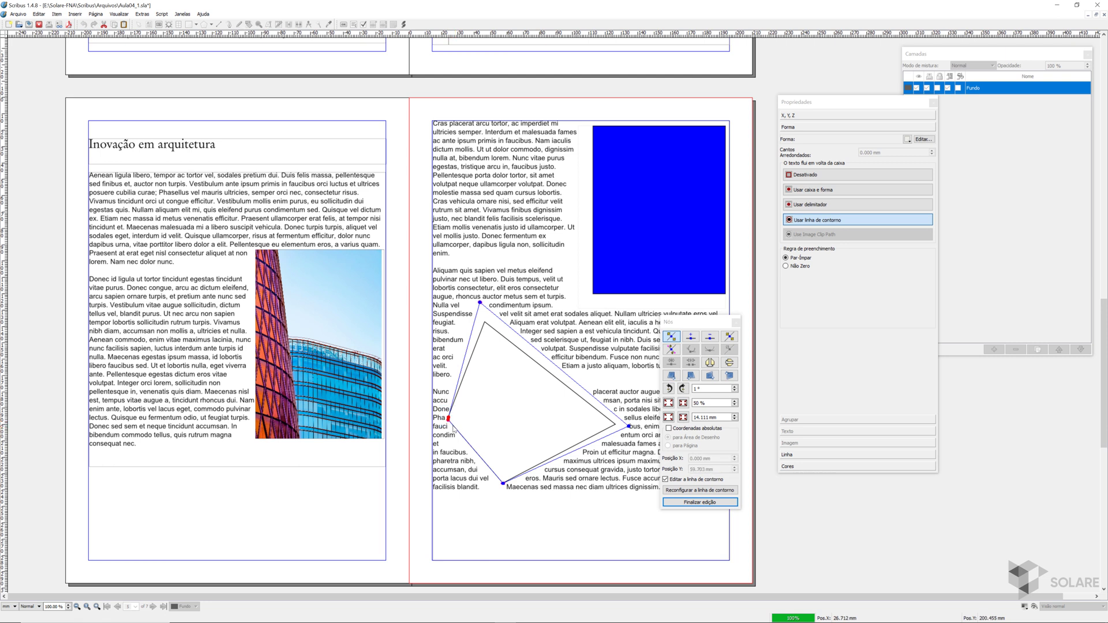
{"action": "key", "text": "Left"}
{"action": "key", "text": "Left"}
{"action": "key", "text": "Left"}
{"action": "key", "text": "Left"}
{"action": "key", "text": "Left"}
{"action": "key", "text": "Left"}
{"action": "key", "text": "Left"}
{"action": "key", "text": "Left"}
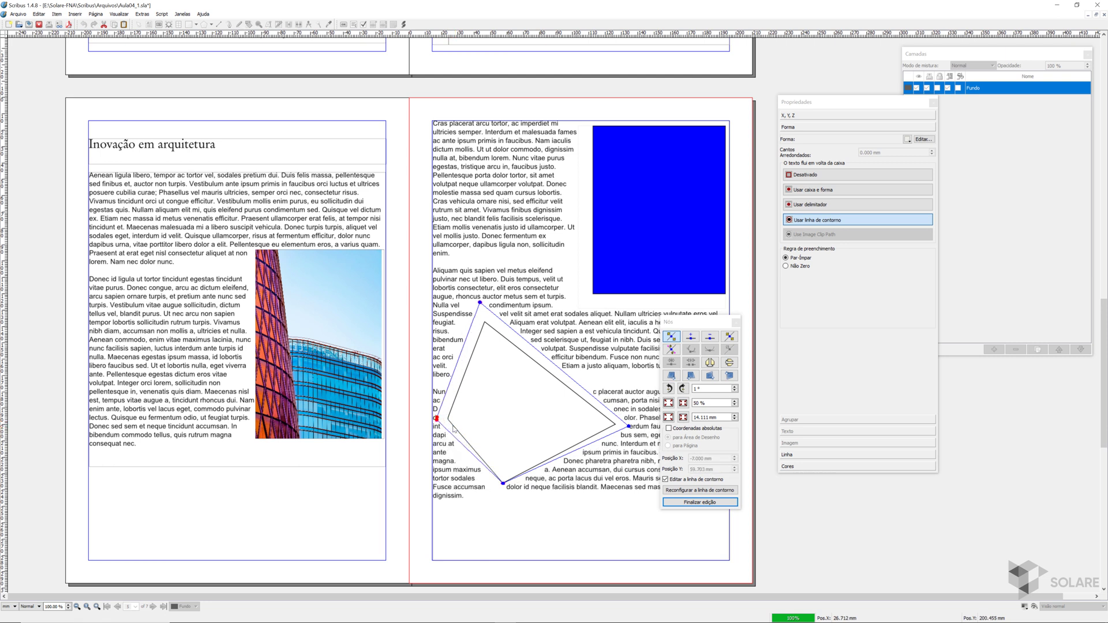
{"action": "key", "text": "Left"}
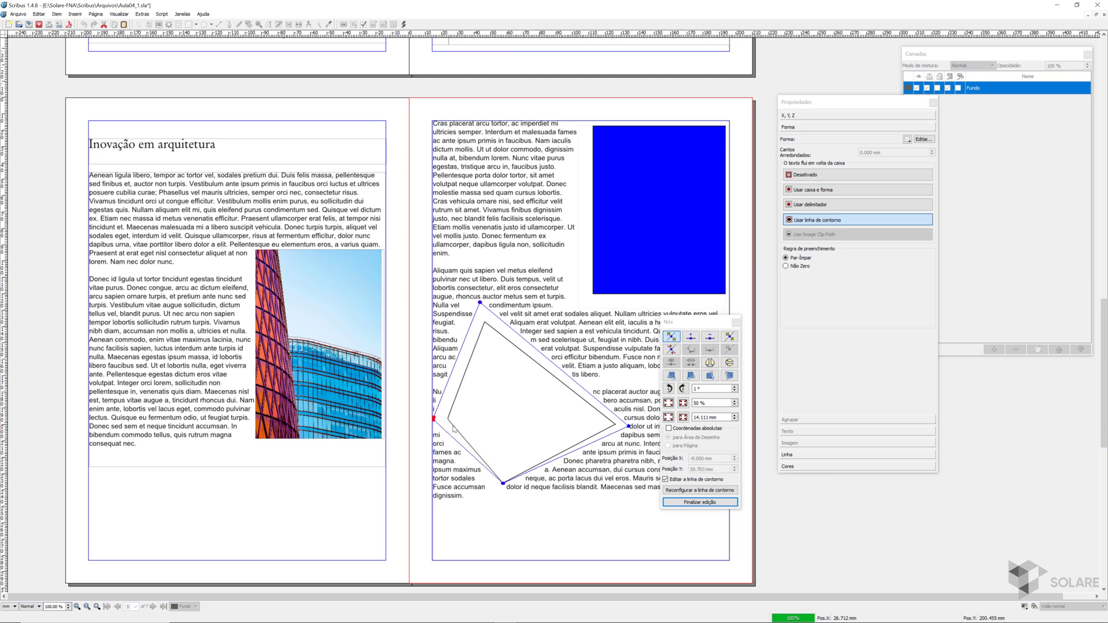
- Move the polygon's bottom contour node straight down to about Y 109 mm and finish editing the contour line
{"action": "left_click", "coordinate": [503, 483]}
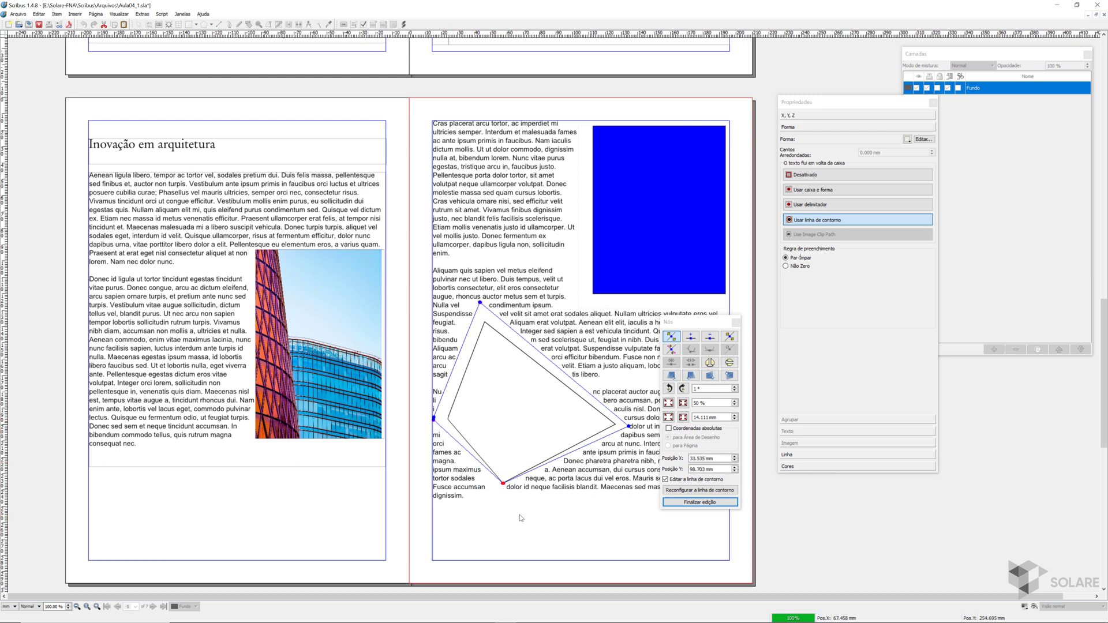
{"action": "key", "text": "Down"}
{"action": "key", "text": "Down"}
{"action": "key", "text": "Down"}
{"action": "key", "text": "Down"}
{"action": "key", "text": "Down"}
{"action": "key", "text": "Down"}
{"action": "key", "text": "Down"}
{"action": "key", "text": "Down"}
{"action": "key", "text": "Down"}
{"action": "key", "text": "Down"}
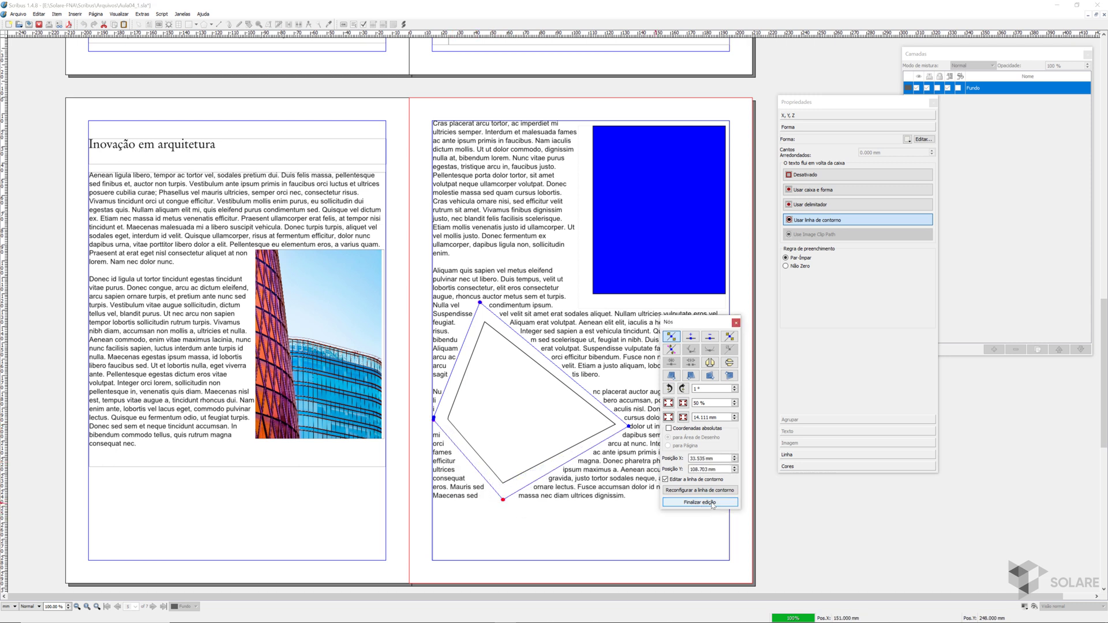
{"action": "left_click", "coordinate": [690, 502]}
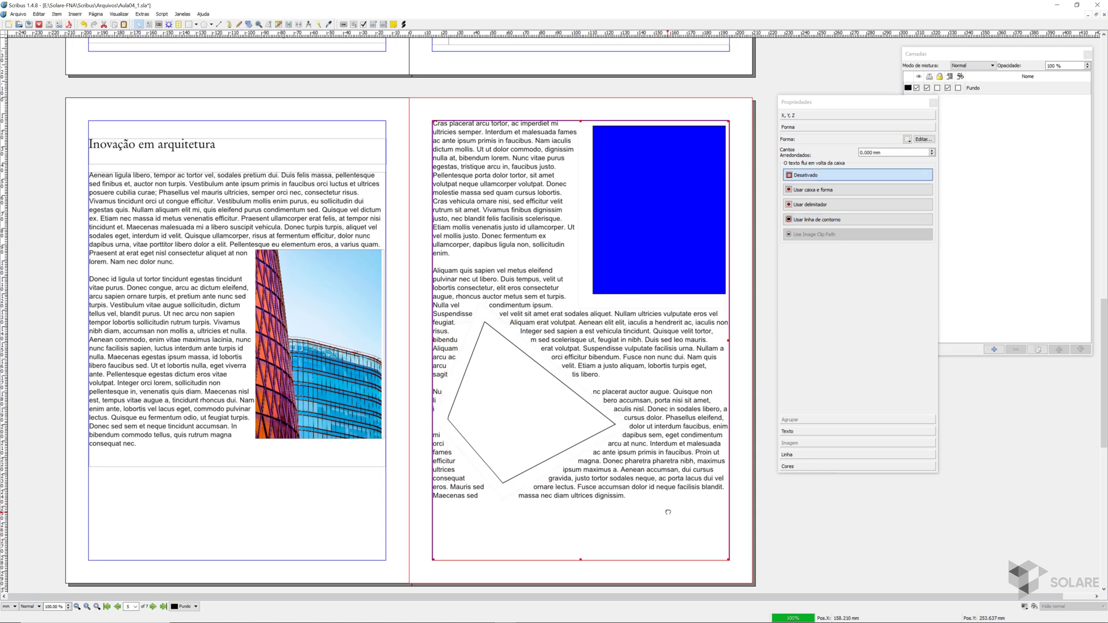